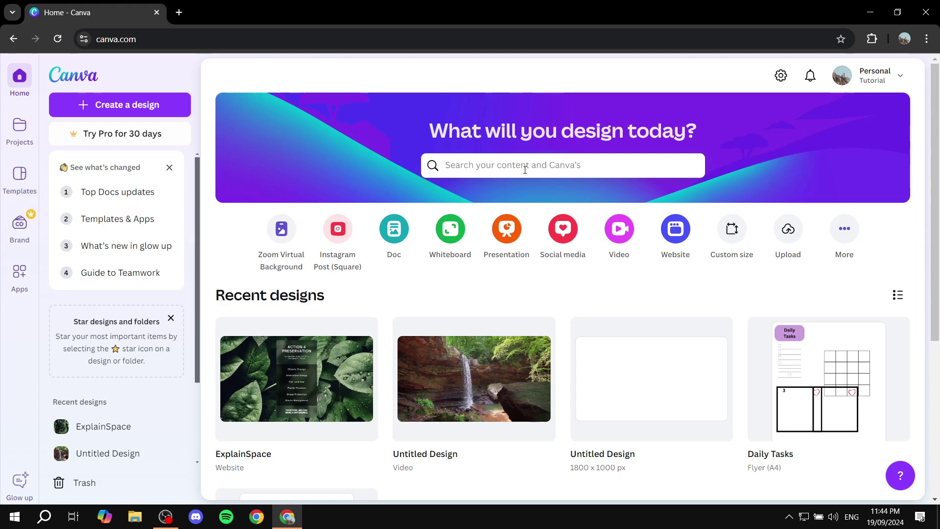
- Search Canva's templates for 'Hiearchy Chart'
left_click(559, 162)
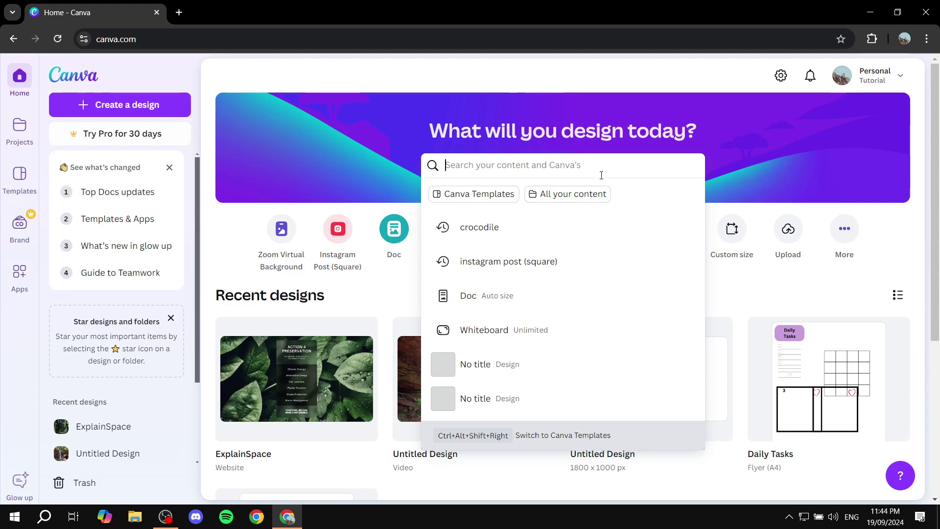
type("Hie")
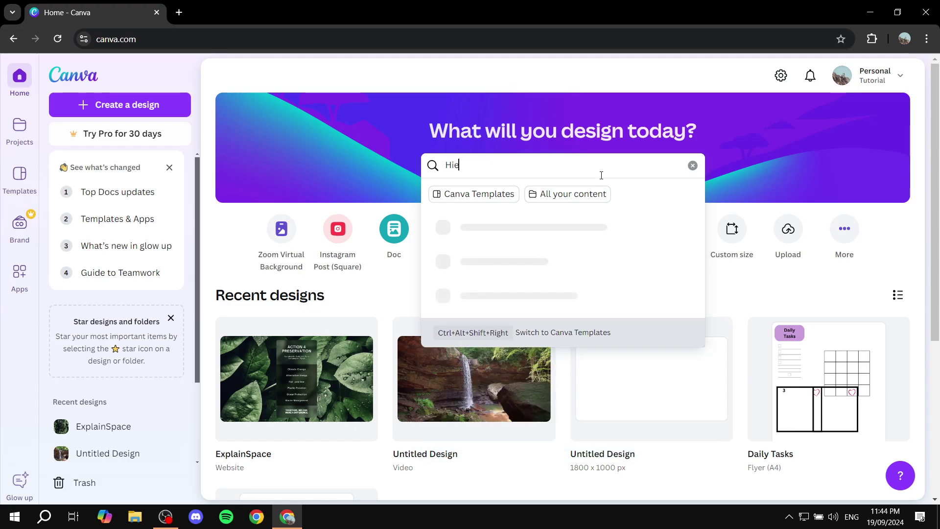
type("archy Chart")
key("Return")
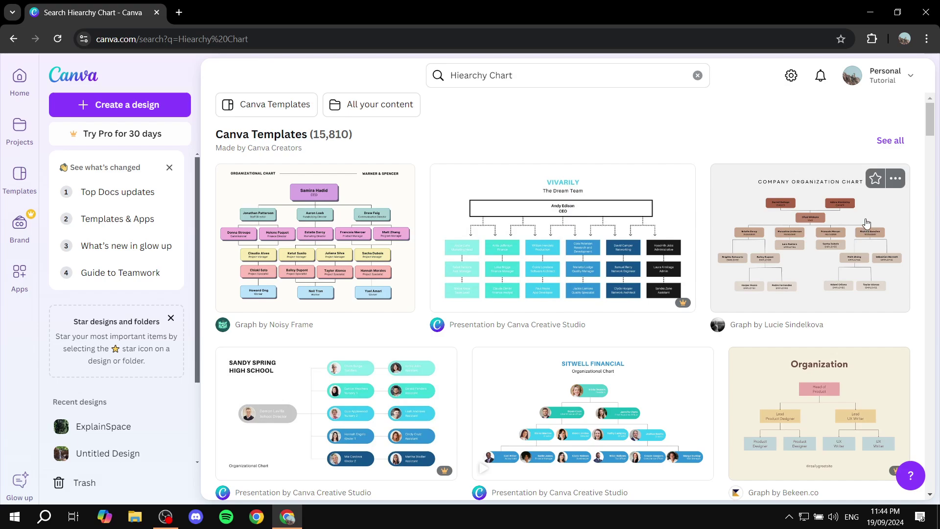
- Scroll down through the org-chart template results
scroll(717, 249, "down", 1)
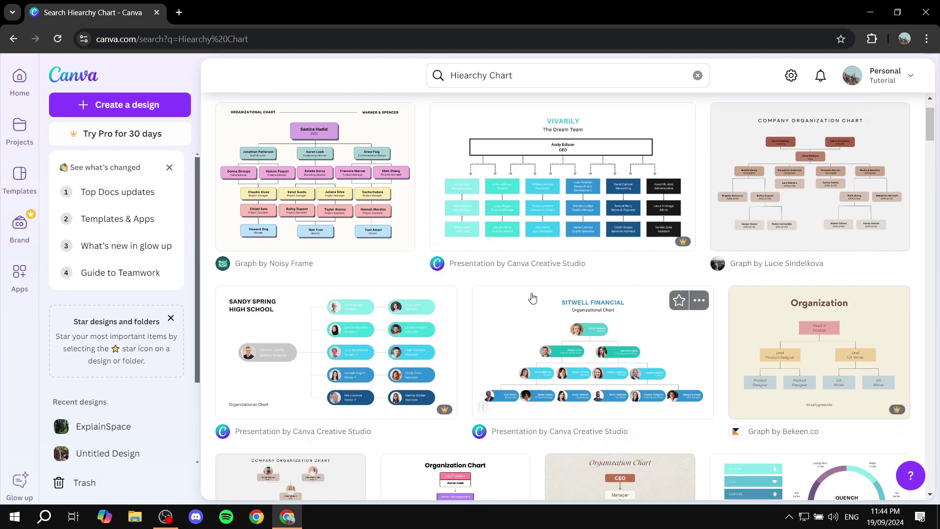
scroll(522, 293, "down", 3)
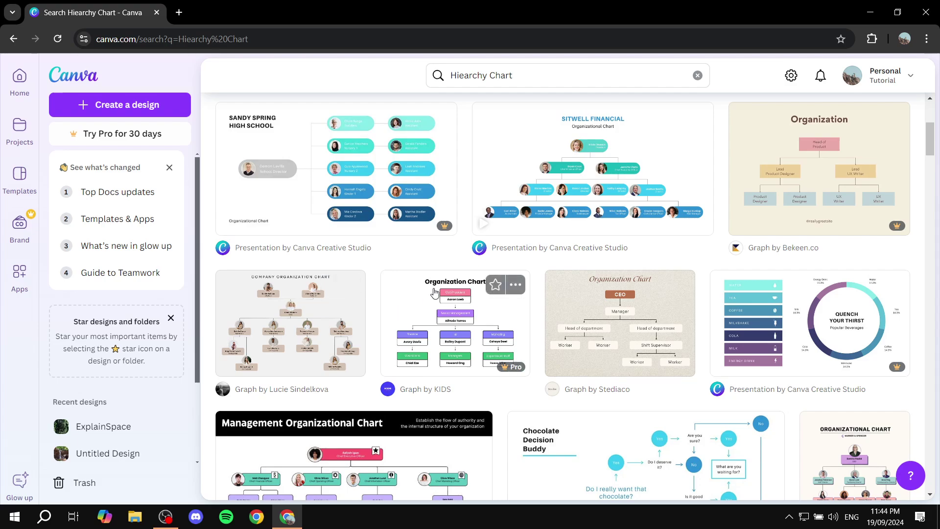
scroll(643, 261, "down", 2)
scroll(646, 262, "down", 5)
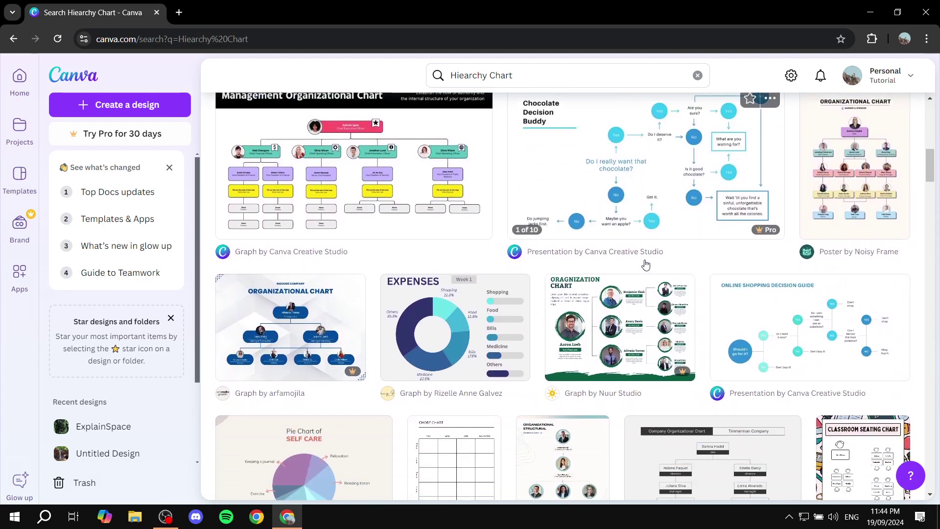
scroll(807, 270, "down", 5)
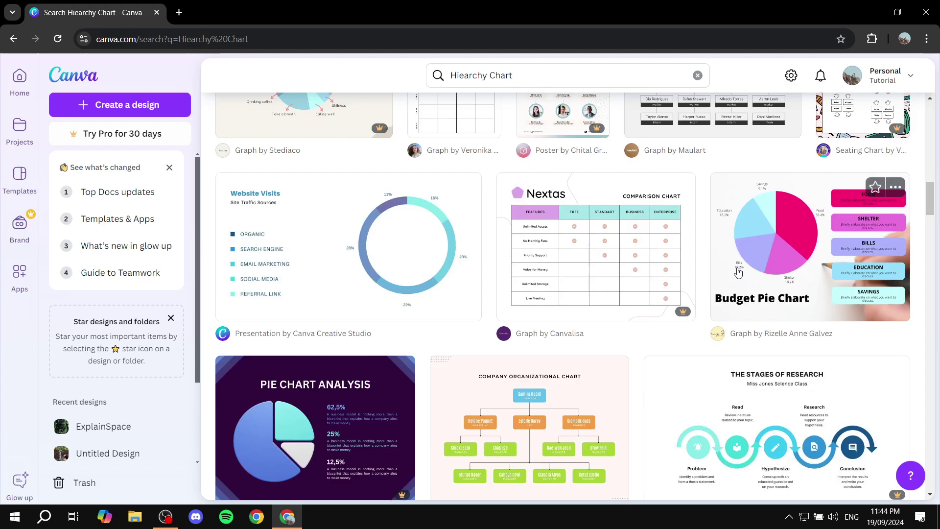
scroll(700, 248, "up", 3)
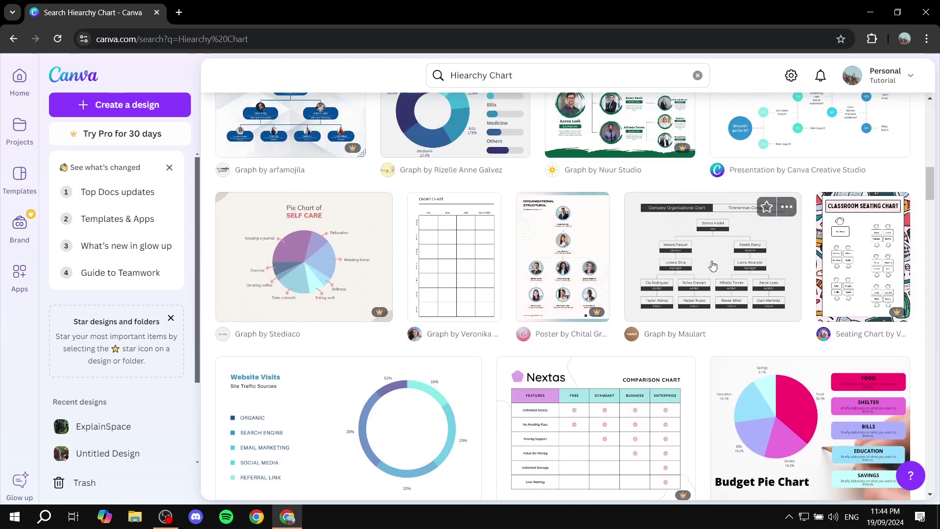
scroll(697, 266, "down", 5)
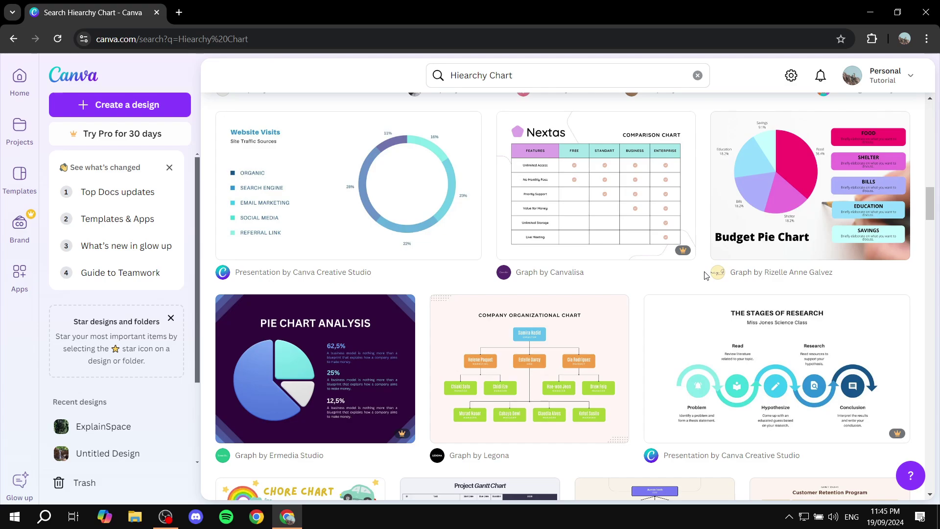
scroll(705, 275, "down", 3)
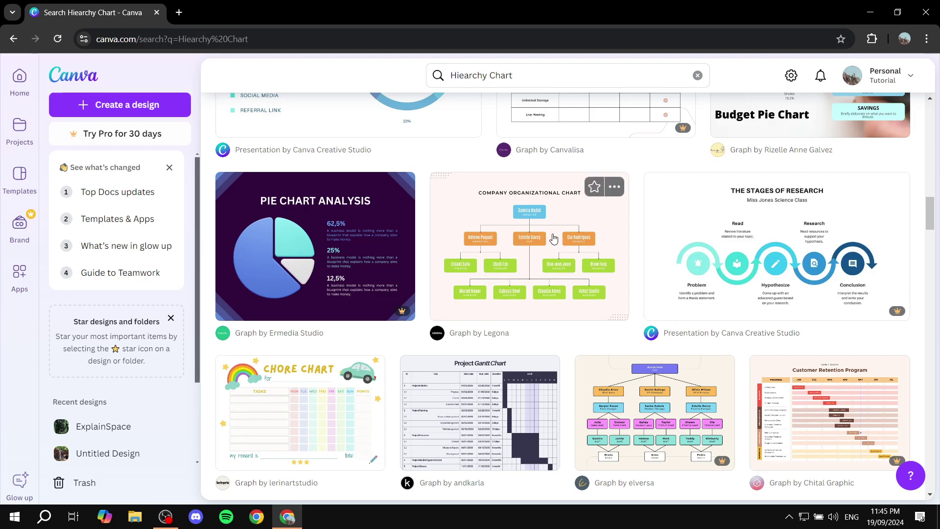
- Preview the Beige Company Organizational Chart Graph template and start a new design from it
left_click(567, 259)
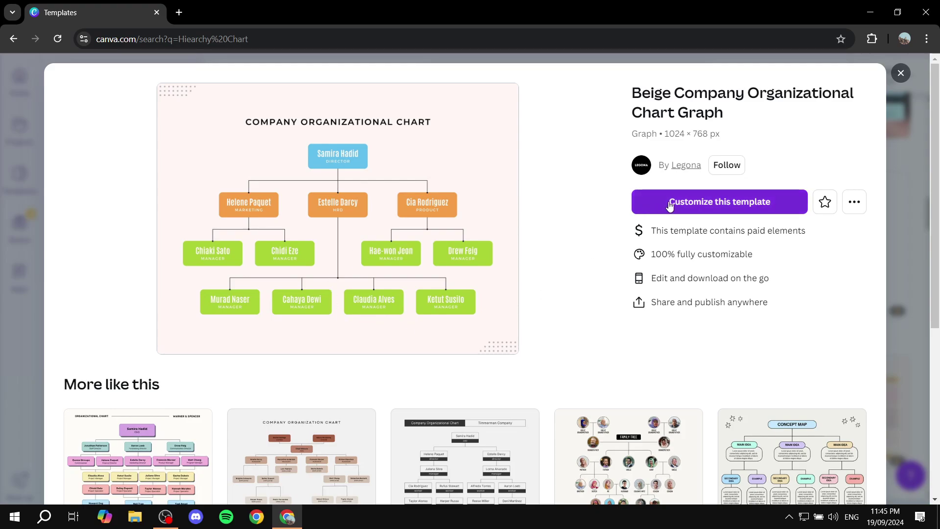
left_click(718, 203)
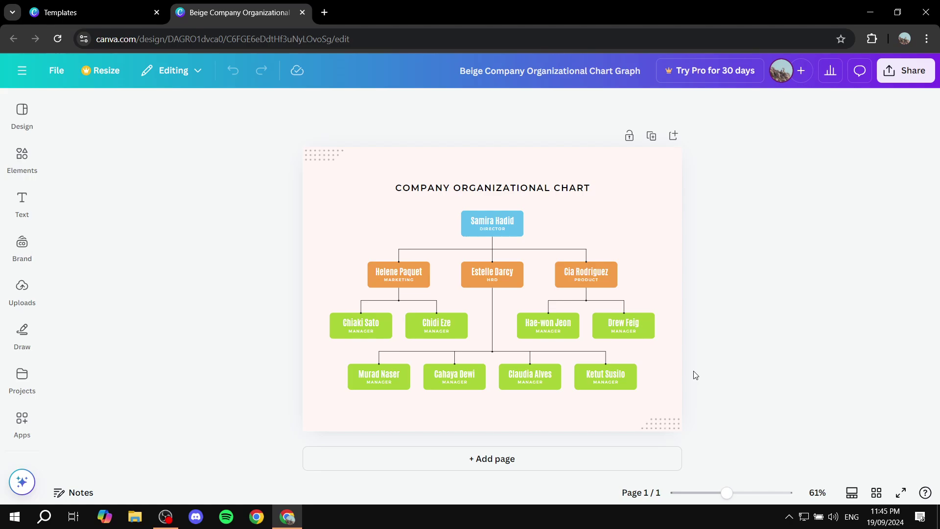
scroll(696, 375, "up", 3, "ctrl")
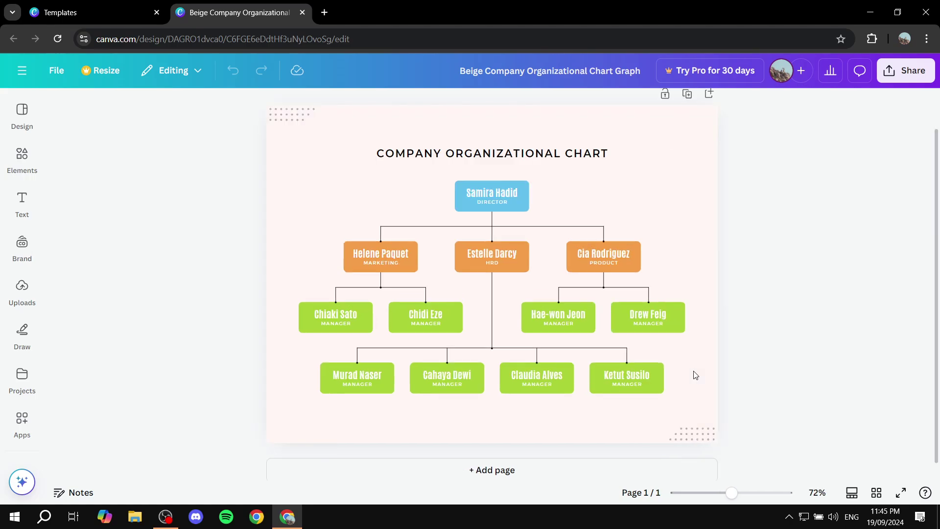
scroll(788, 327, "up", 2)
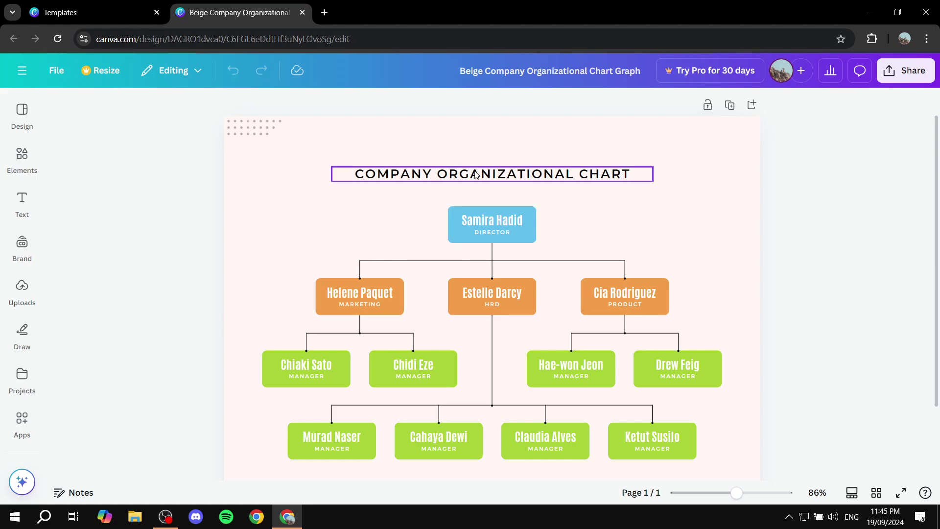
scroll(453, 217, "down", 2)
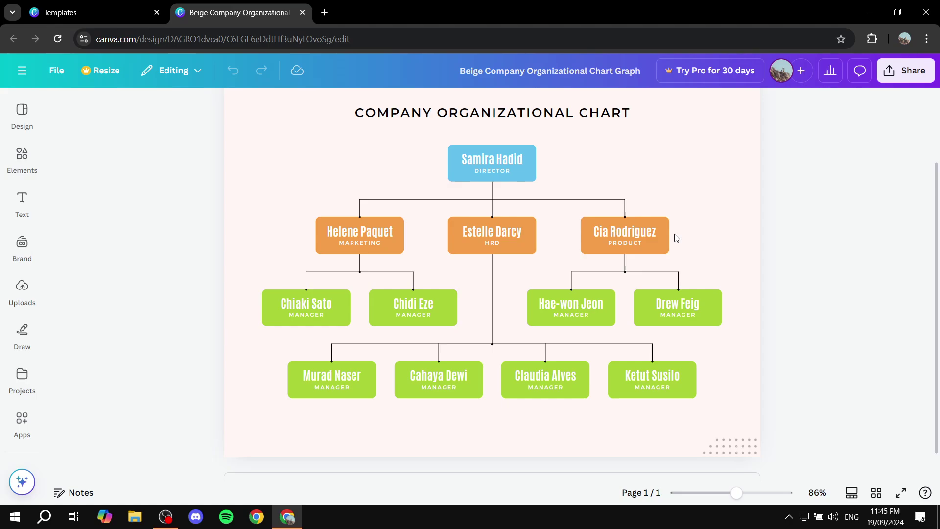
left_click(517, 162)
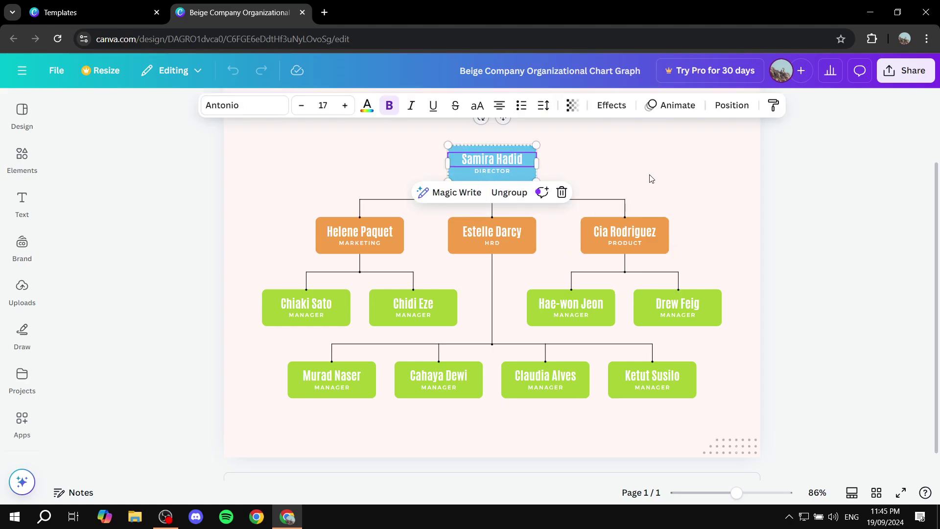
left_click(595, 149)
scroll(509, 170, "up", 1)
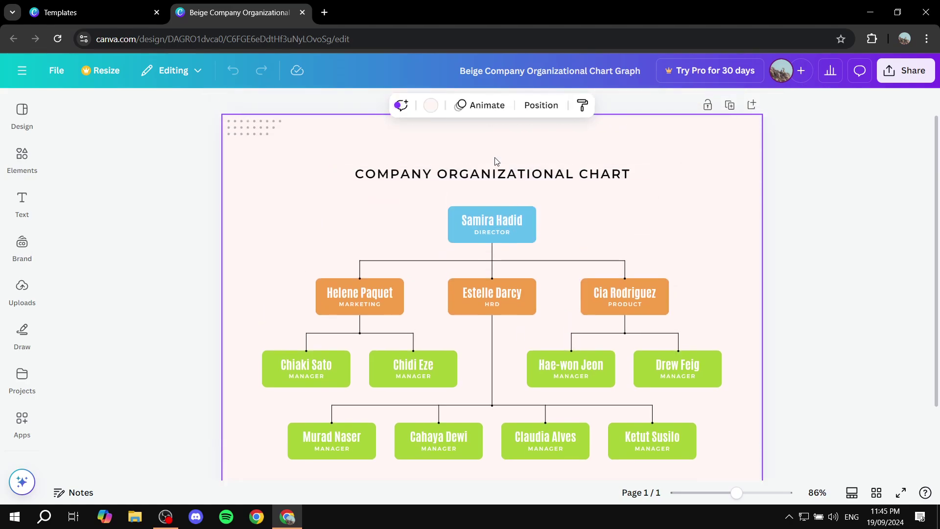
scroll(615, 233, "down", 1)
scroll(577, 243, "up", 2)
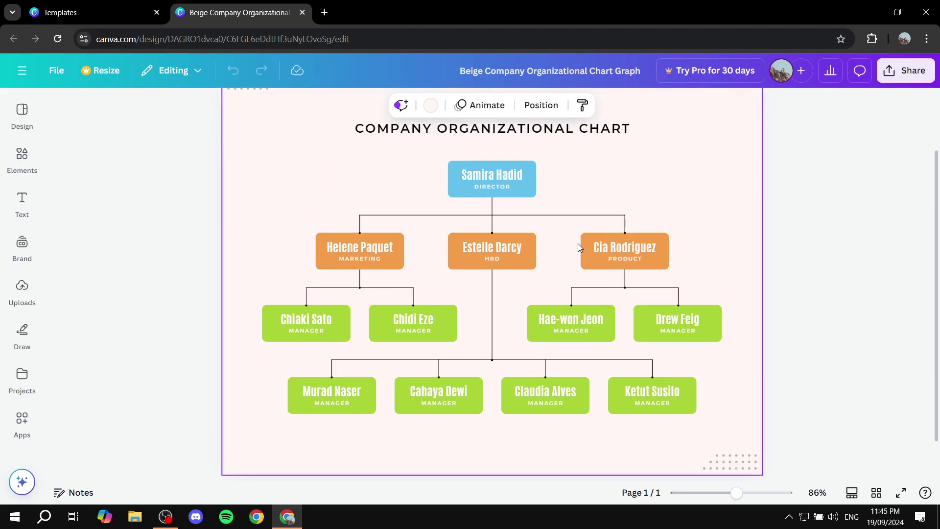
scroll(558, 247, "down", 1)
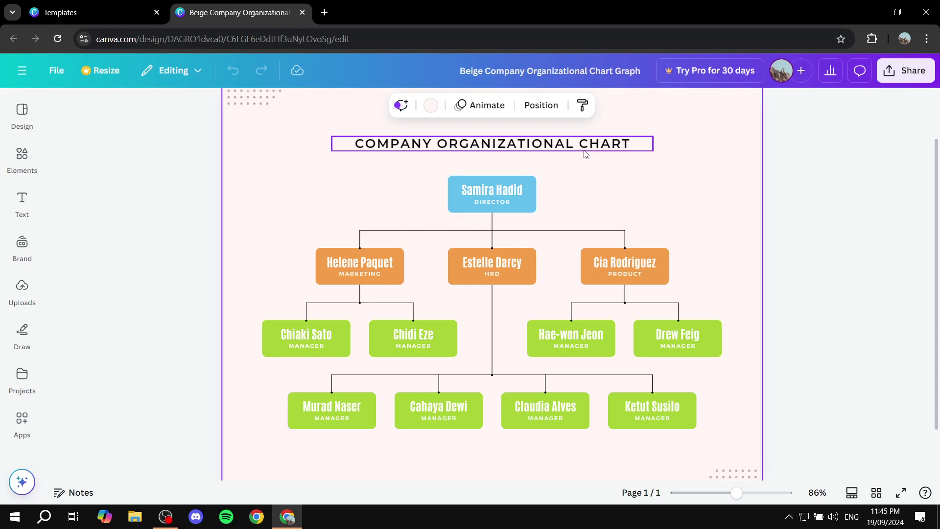
- Replace the title 'COMPANY ORGANIZATIONAL CHART' with 'TEST CHART'
left_click(623, 147)
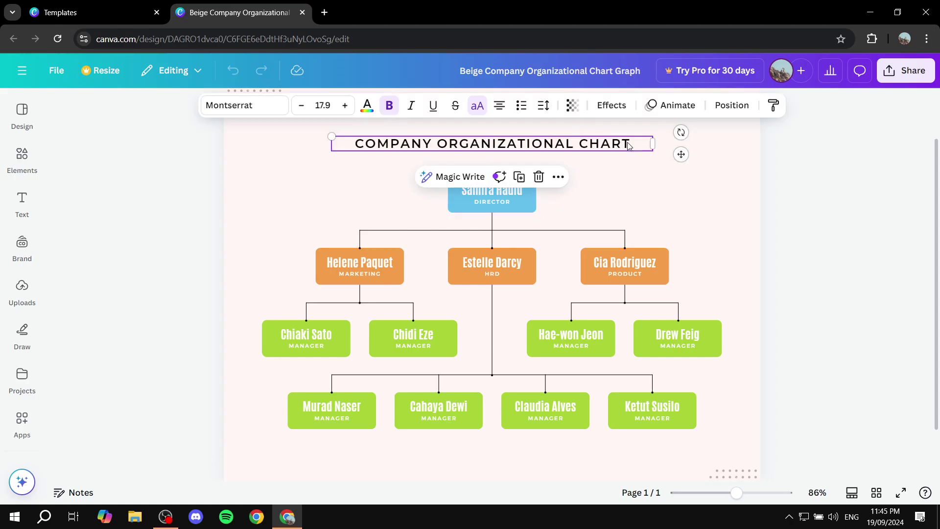
double_click(629, 144)
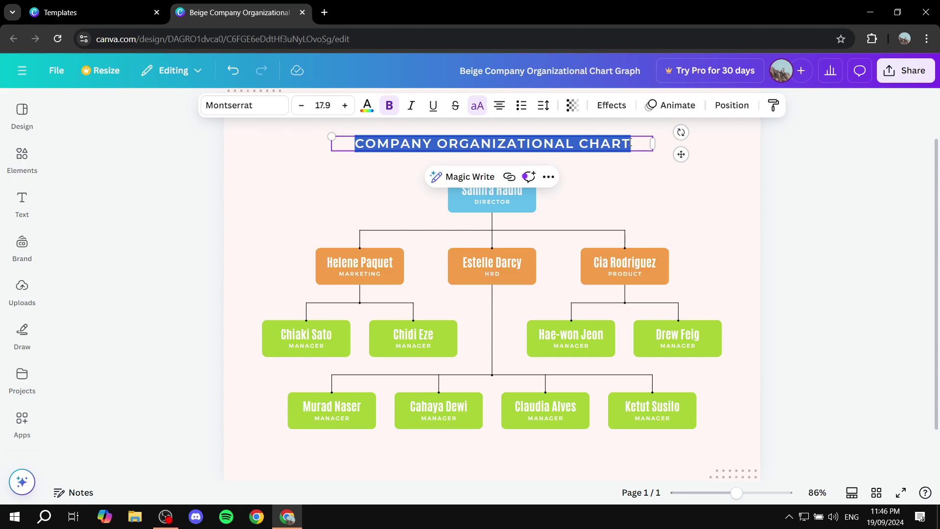
type("TEST")
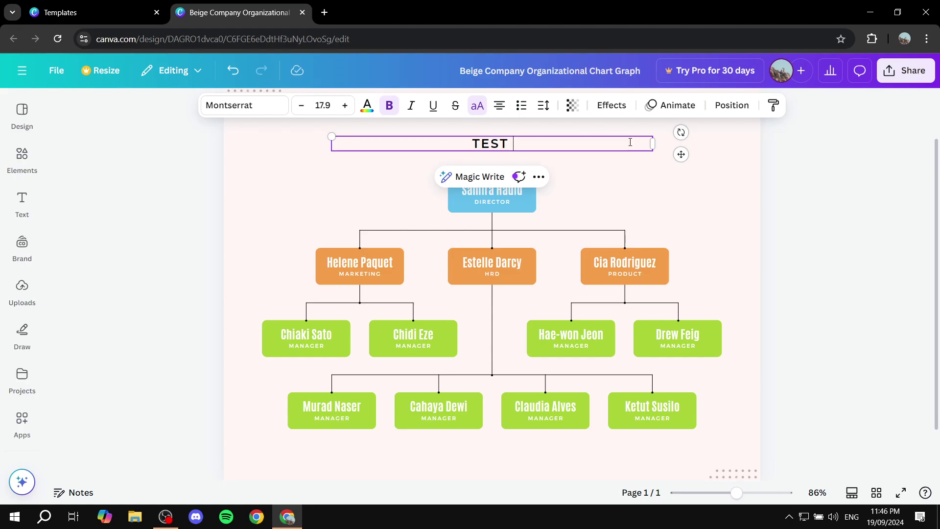
type(" CHART")
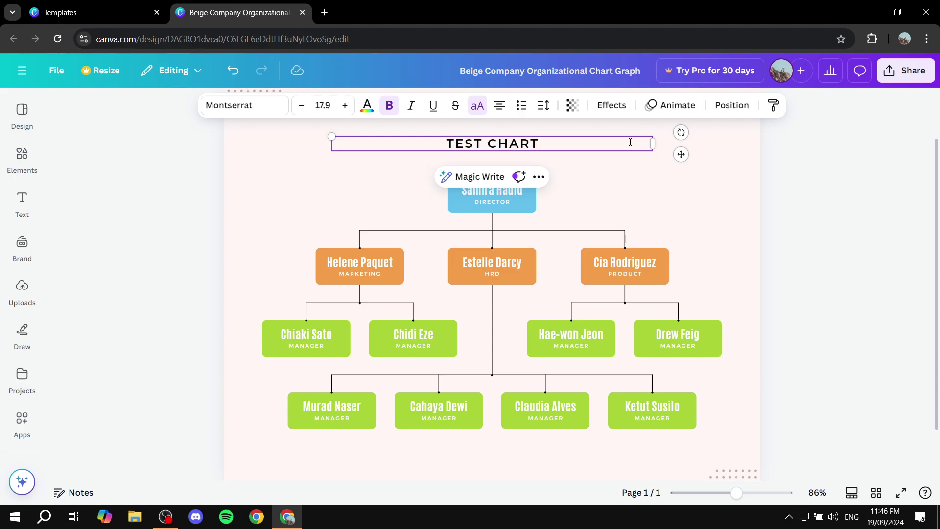
left_click(648, 189)
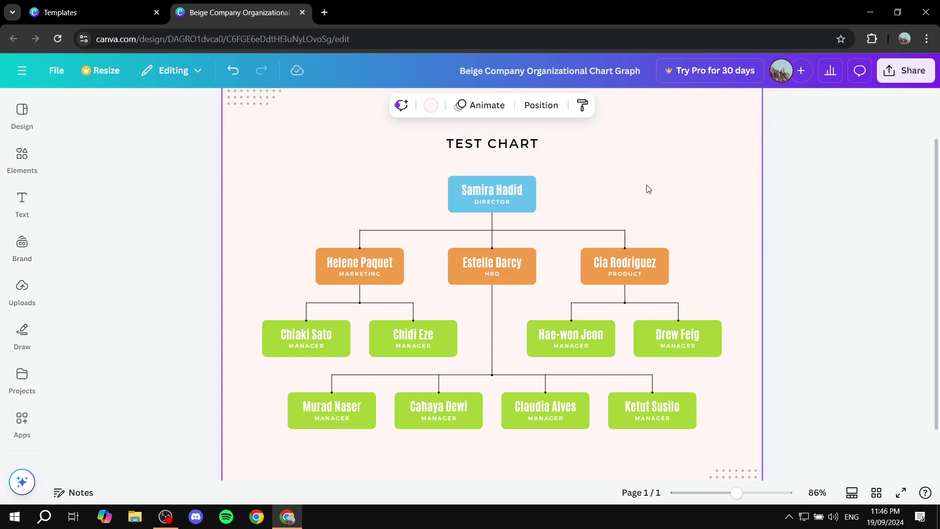
- Replace the name in the top director box with 'Test'
left_click(507, 193)
double_click(512, 190)
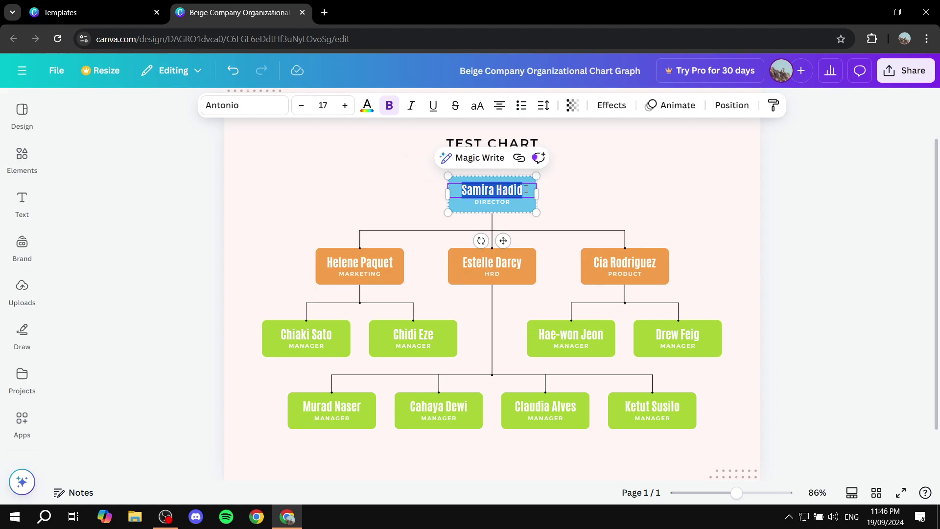
key("BackSpace")
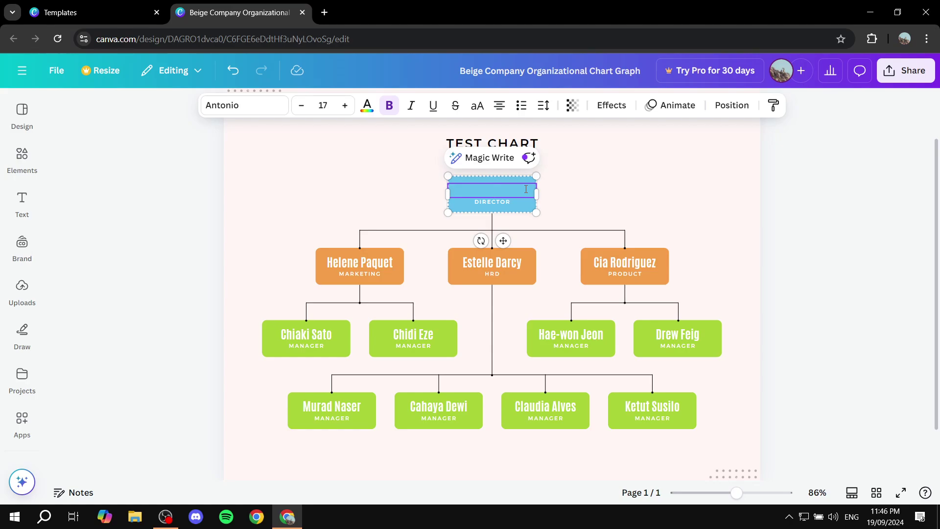
type("Test")
left_click(509, 204)
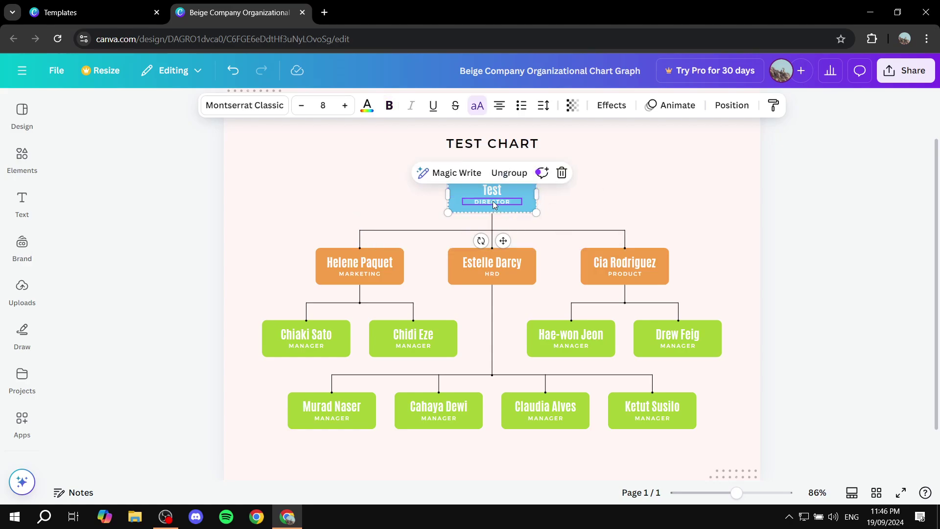
- Change the top box's role text from DIRECTOR to 'ceo'
double_click(494, 201)
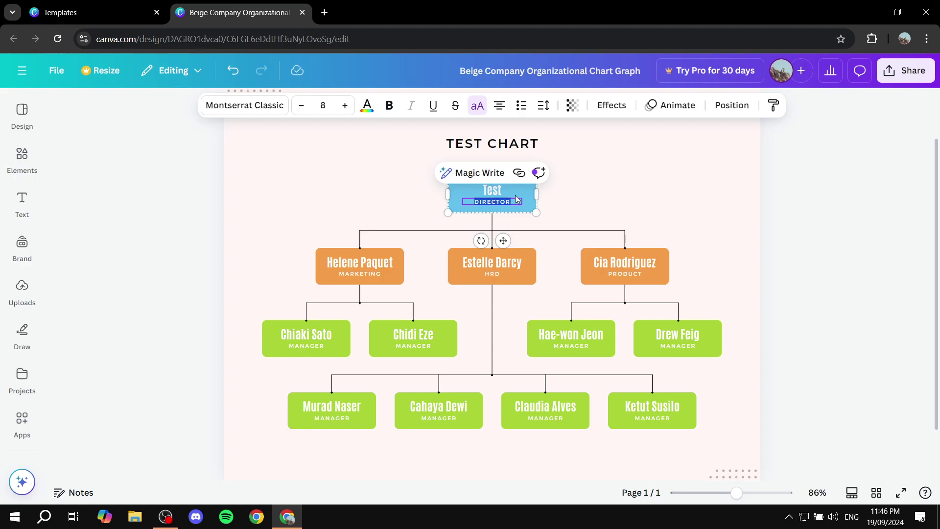
key("BackSpace")
type("c")
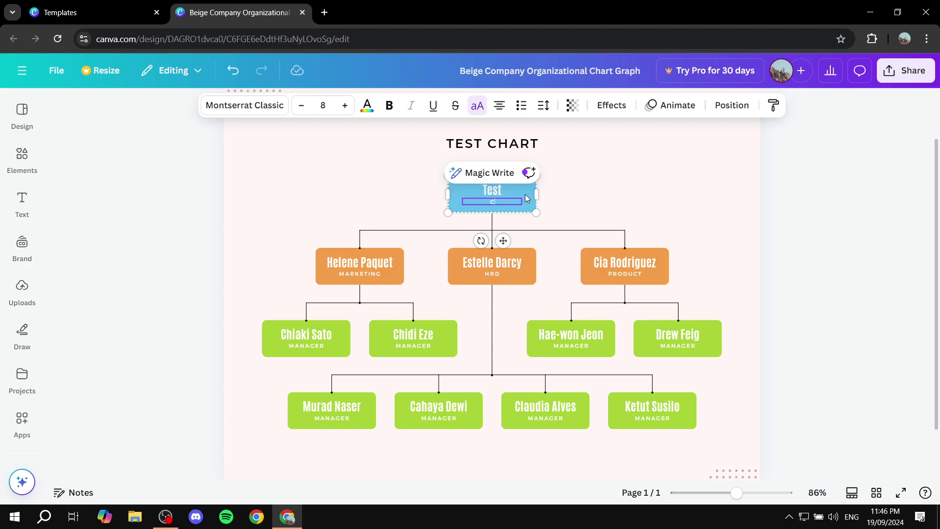
type("eo")
left_click(601, 205)
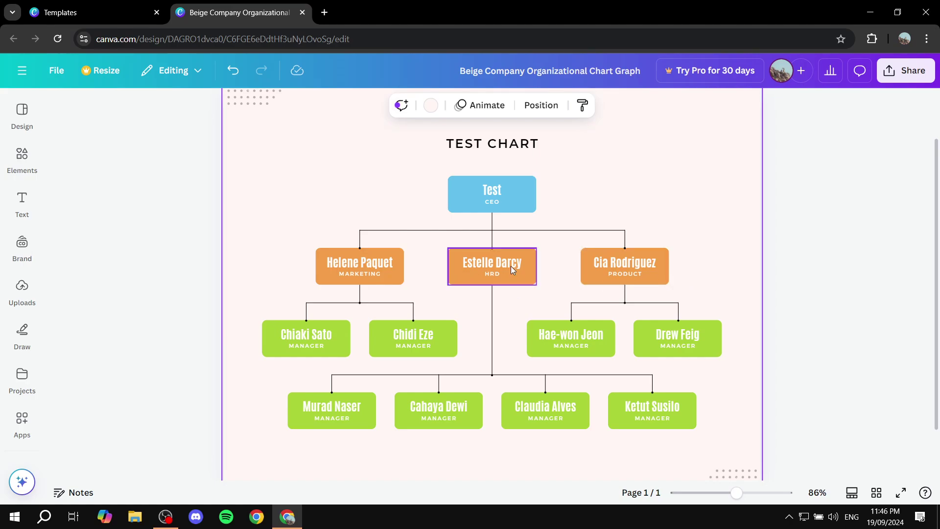
- Duplicate the Product department-head box and place the copy right of the original
left_click(570, 249)
left_click(572, 269)
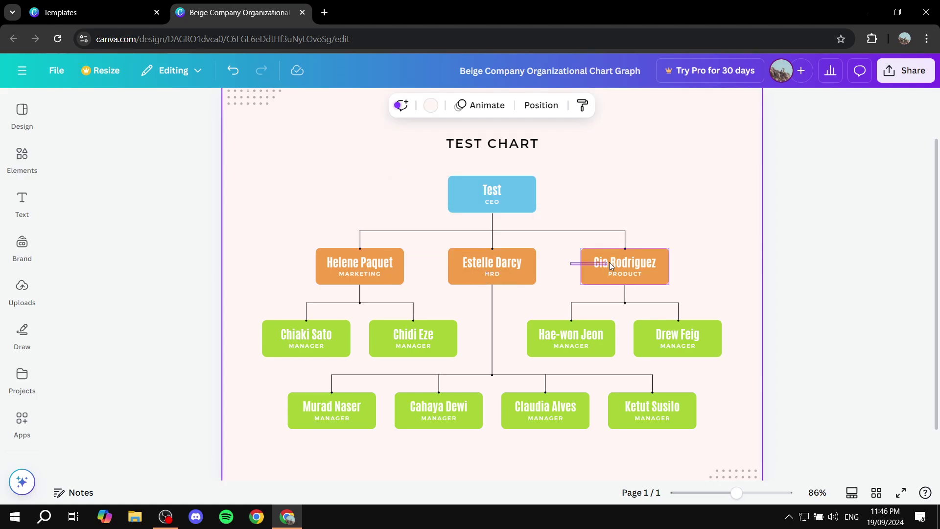
left_click(665, 274)
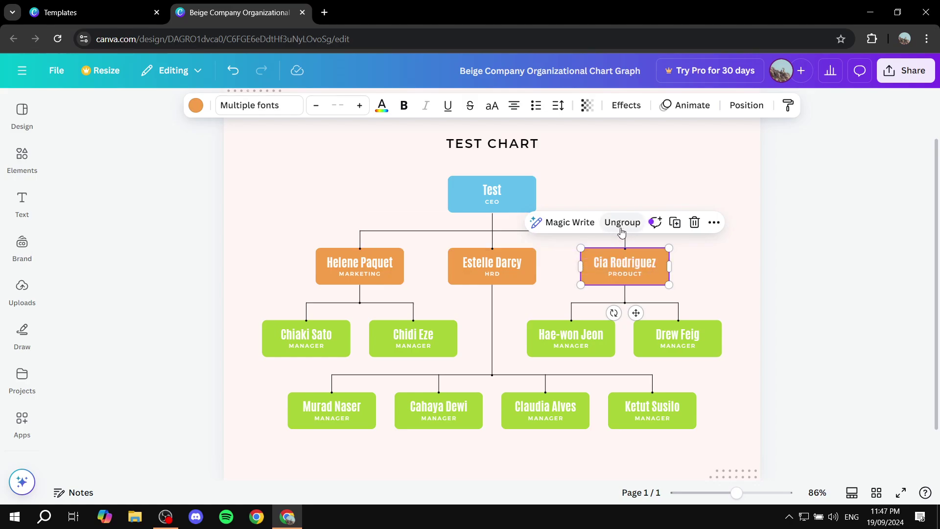
left_click(711, 229)
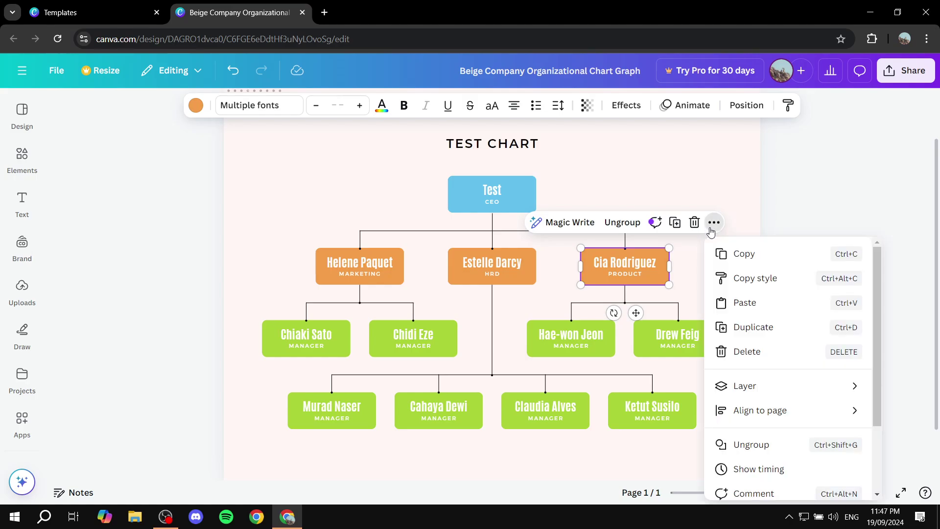
left_click(743, 330)
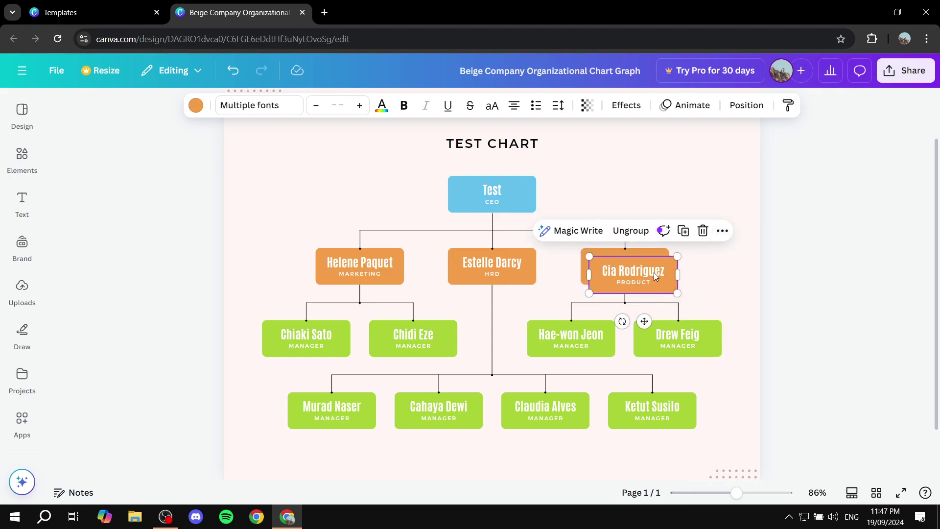
left_click_drag(652, 275, 731, 267)
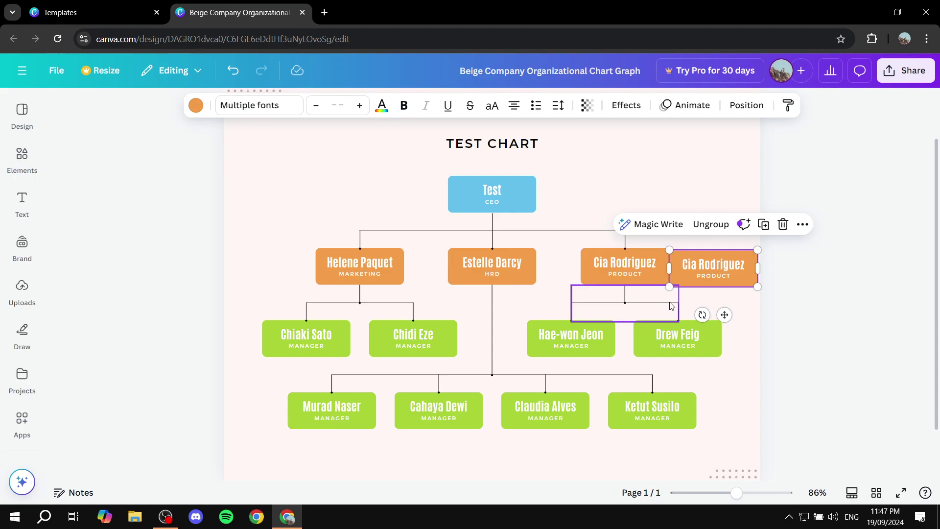
- Shrink the original and copied Product department-head boxes to a matching smaller size
left_click(647, 271)
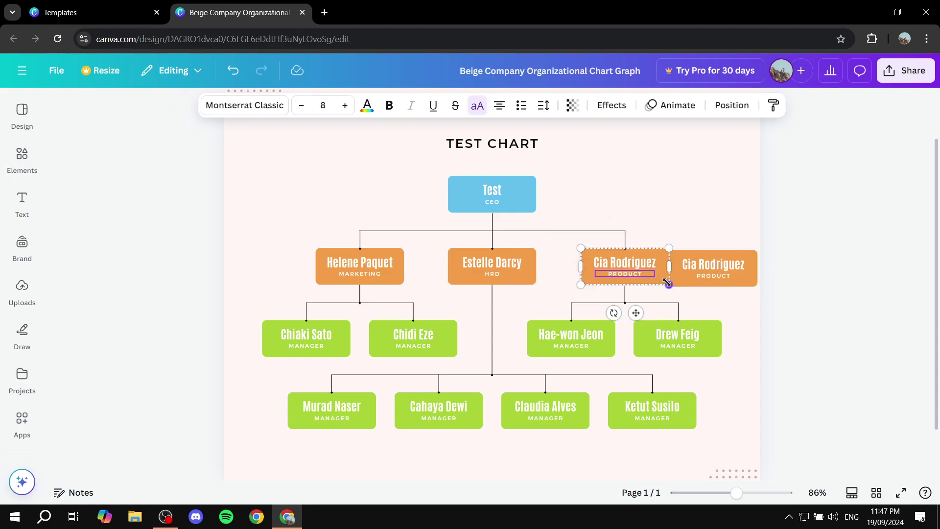
left_click_drag(666, 283, 650, 274)
left_click(642, 273)
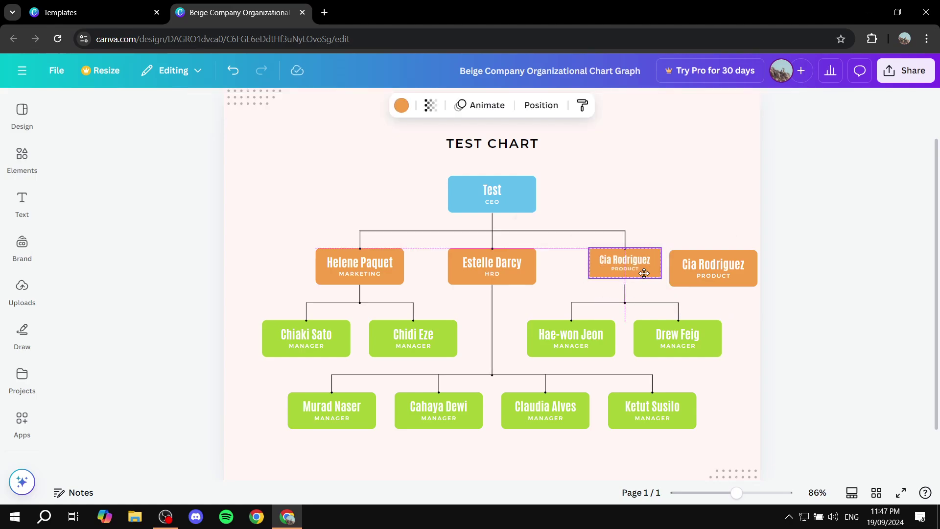
left_click(702, 269)
left_click_drag(758, 286, 715, 272)
left_click(721, 271)
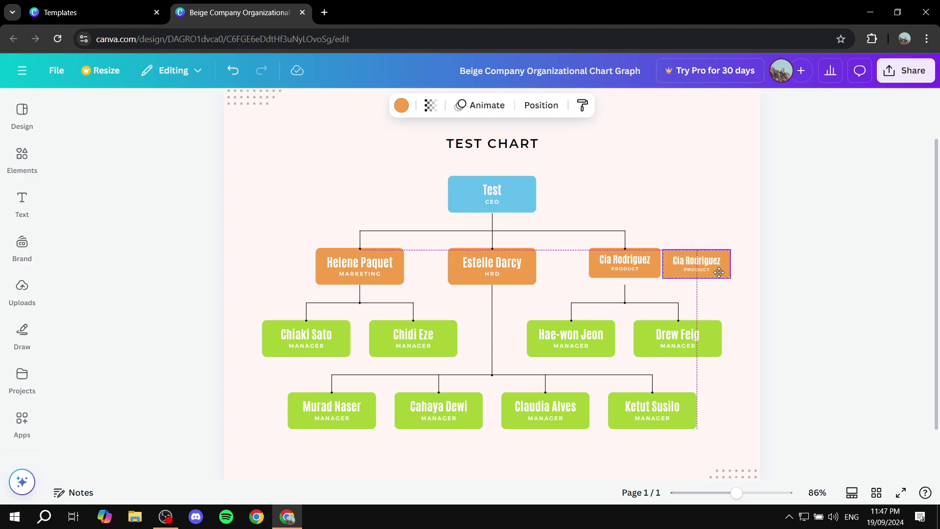
left_click(553, 283)
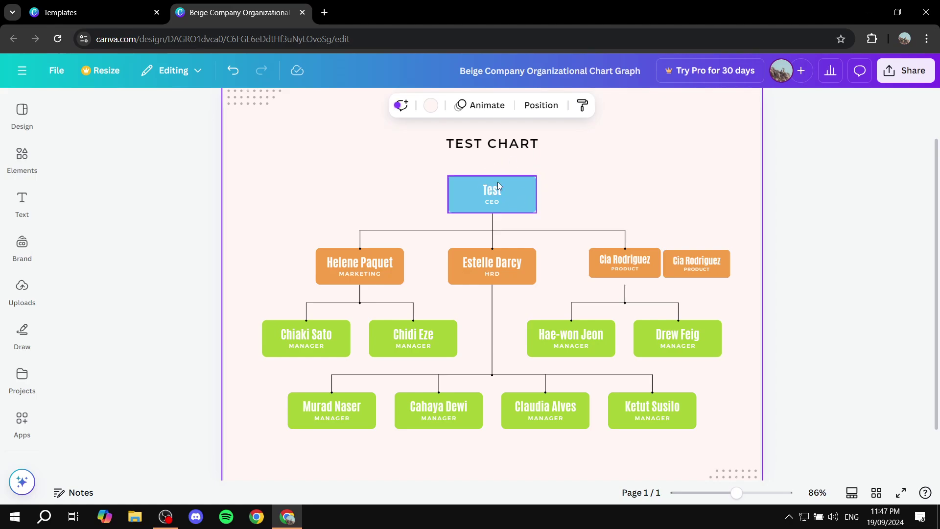
left_click(498, 206)
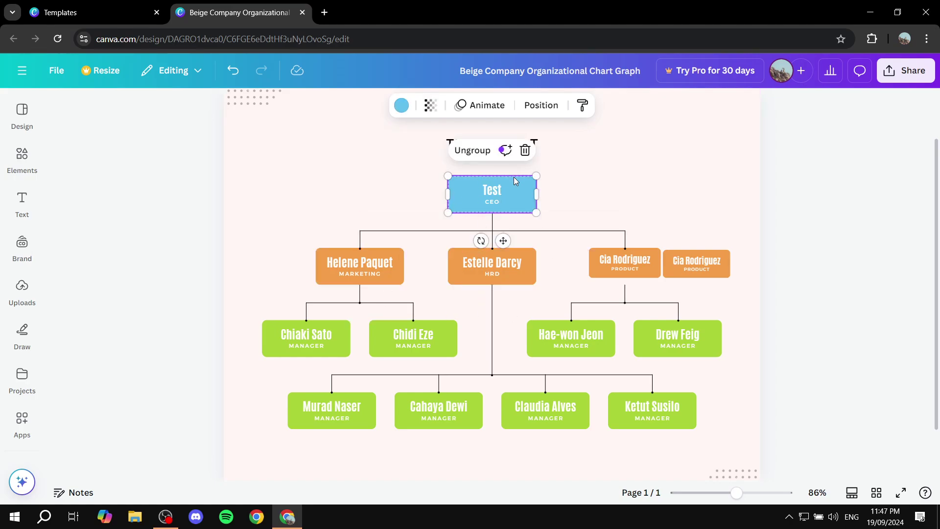
left_click(18, 288)
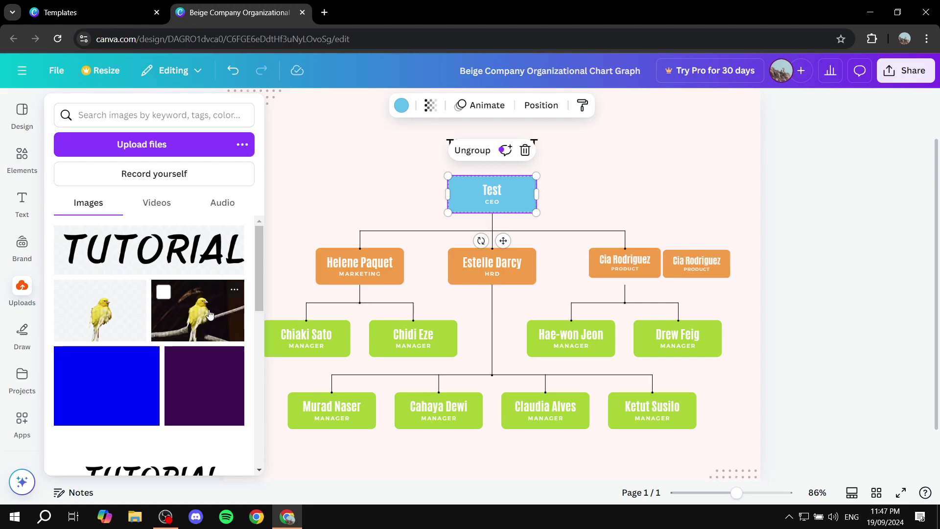
left_click(494, 199)
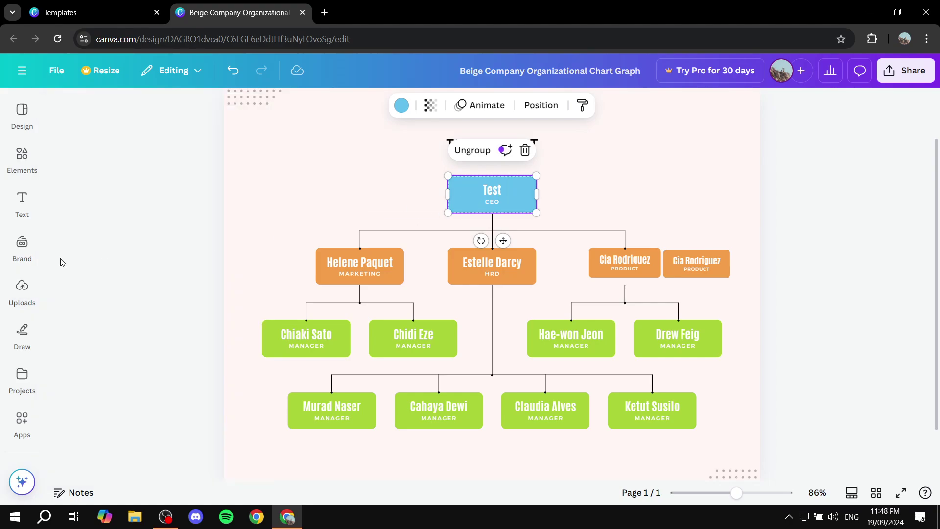
left_click(22, 288)
left_click_drag(107, 308, 410, 192)
key("Delete")
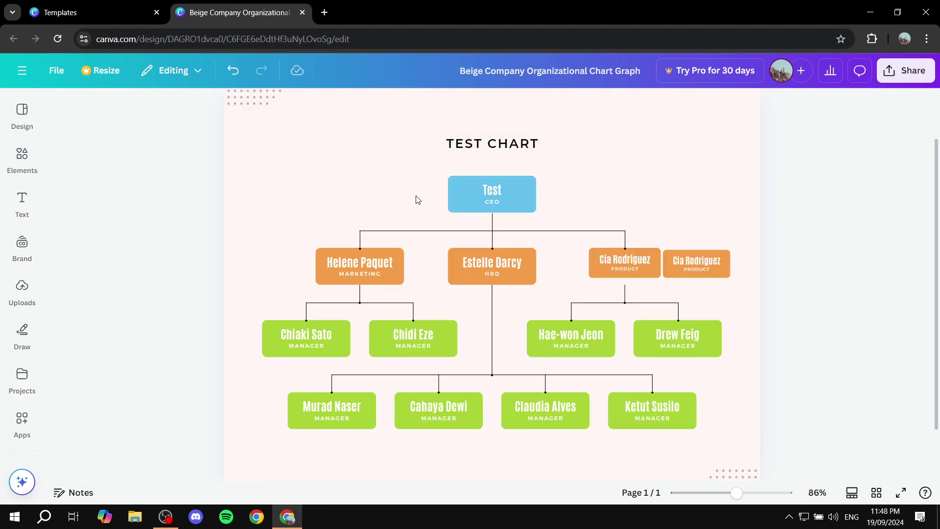
- Duplicate the third manager box and move the copy under the Estelle Darcy box
left_click(417, 199)
left_click(586, 331)
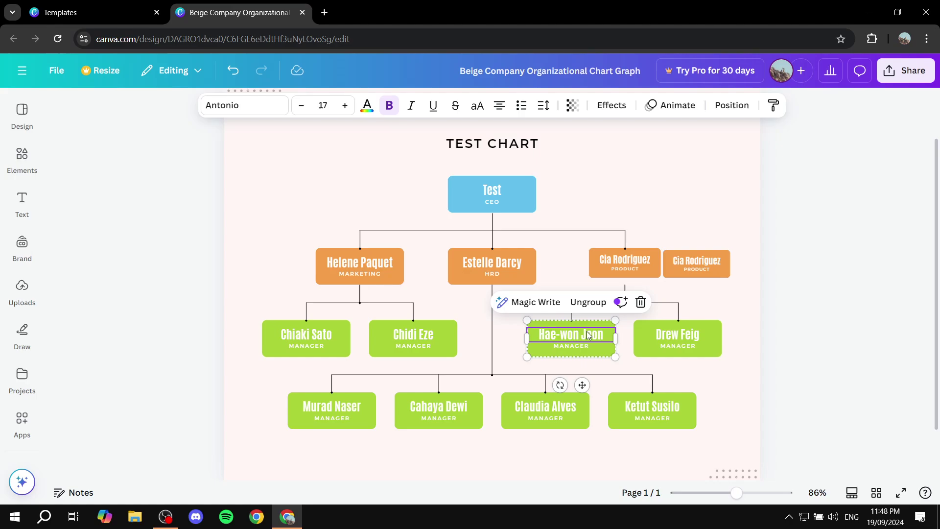
left_click(519, 357)
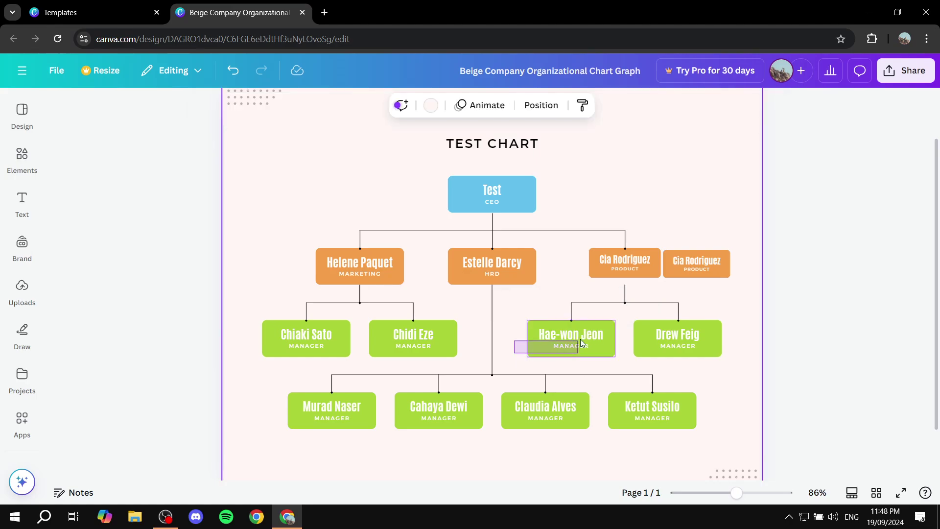
left_click(597, 326)
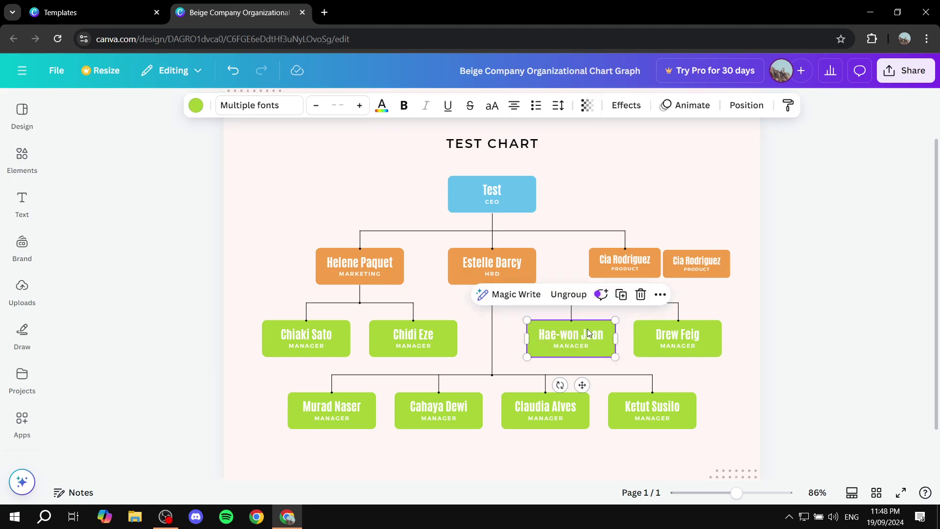
right_click(586, 328)
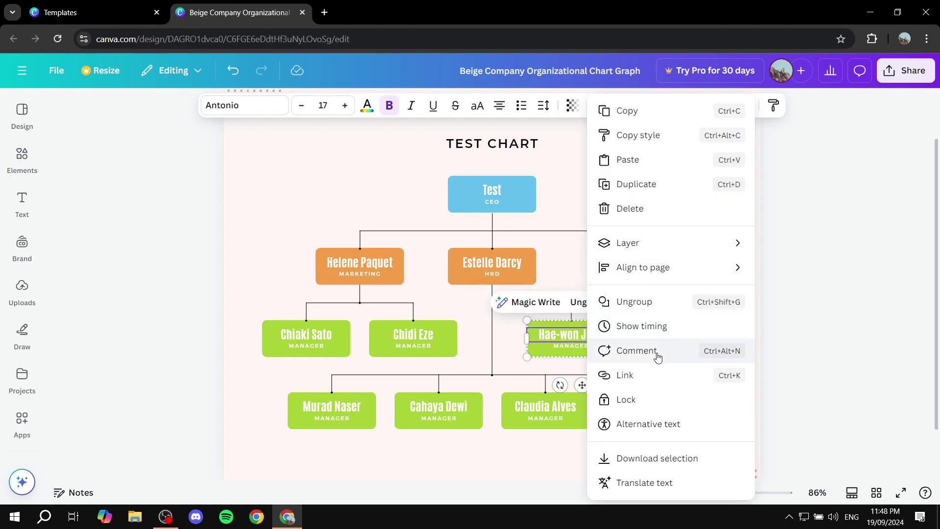
left_click(652, 184)
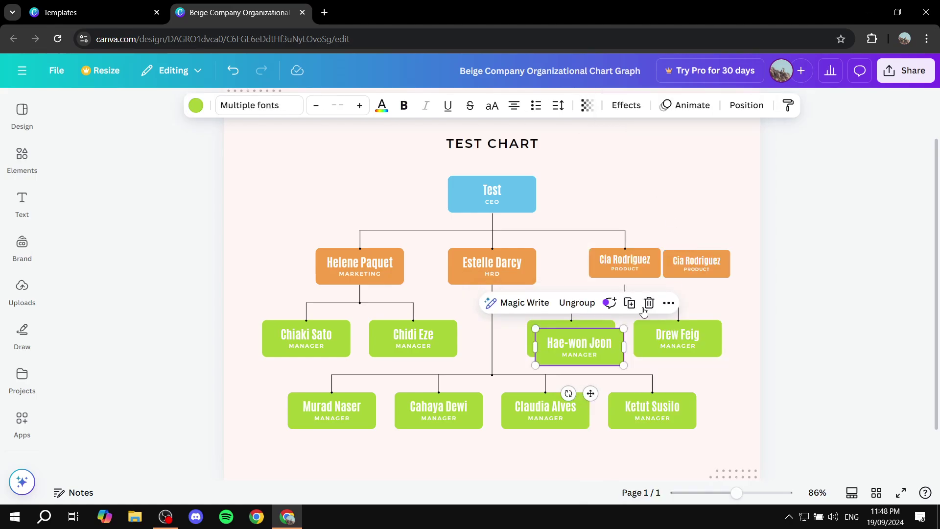
left_click_drag(586, 352, 532, 349)
- Shrink the four original green manager boxes on that row by corner-dragging each
left_click(571, 343)
left_click_drag(615, 357, 598, 338)
left_click(700, 351)
left_click_drag(721, 356, 707, 350)
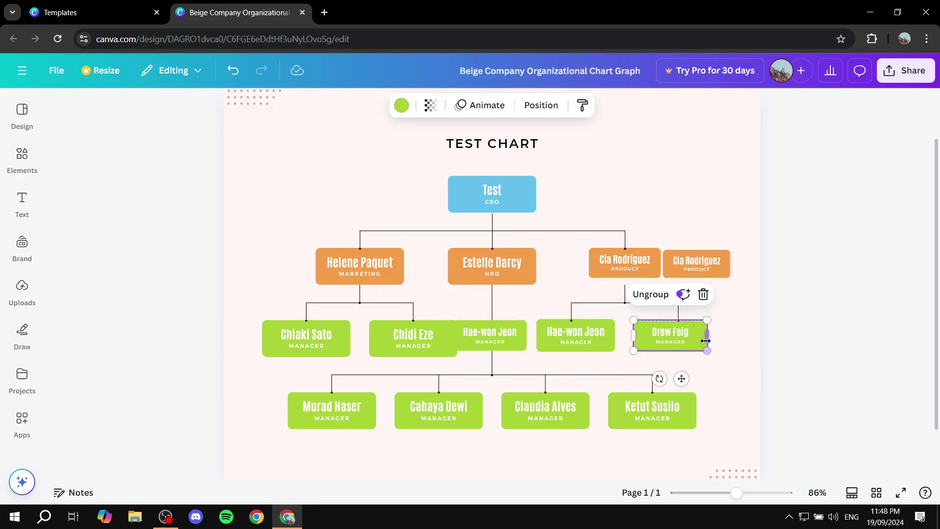
left_click(430, 340)
left_click_drag(458, 356, 442, 350)
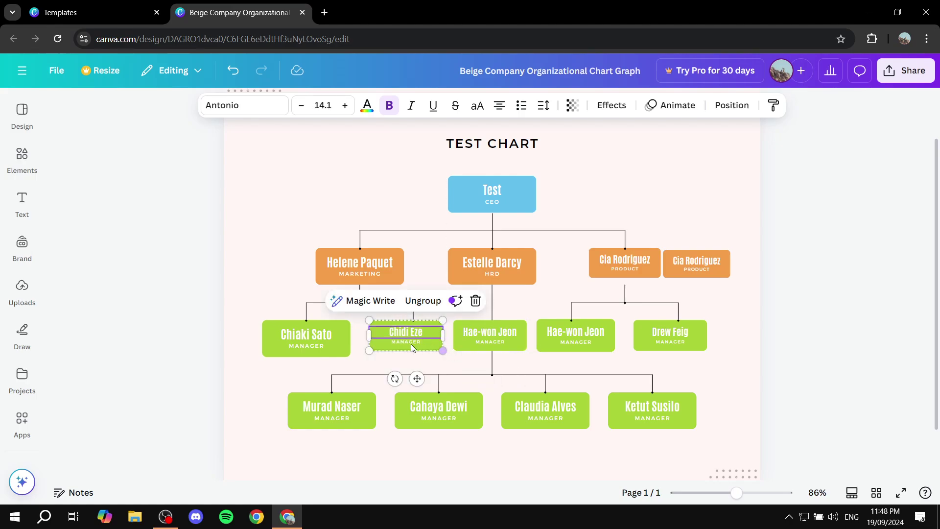
left_click(334, 344)
left_click_drag(350, 356, 334, 342)
- Move a vertical connector to run from the top branch line to the new manager box
left_click(453, 305)
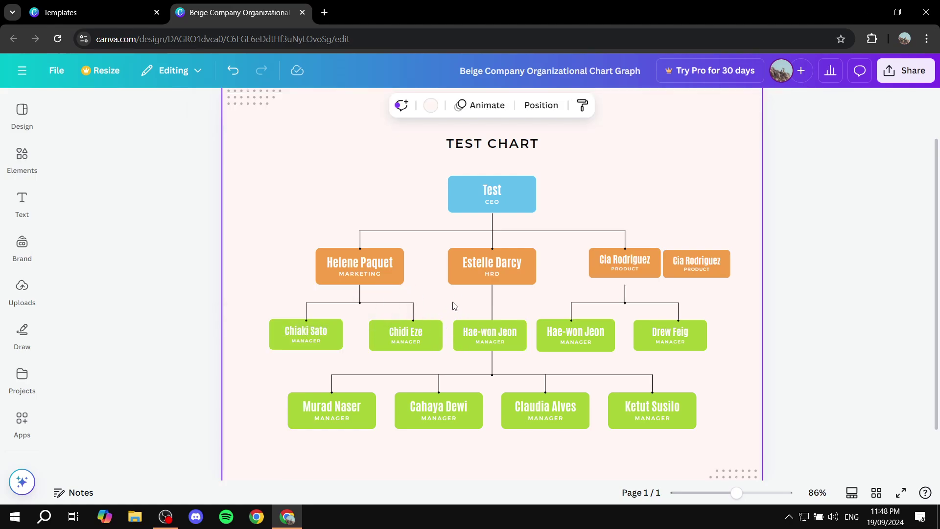
left_click(522, 279)
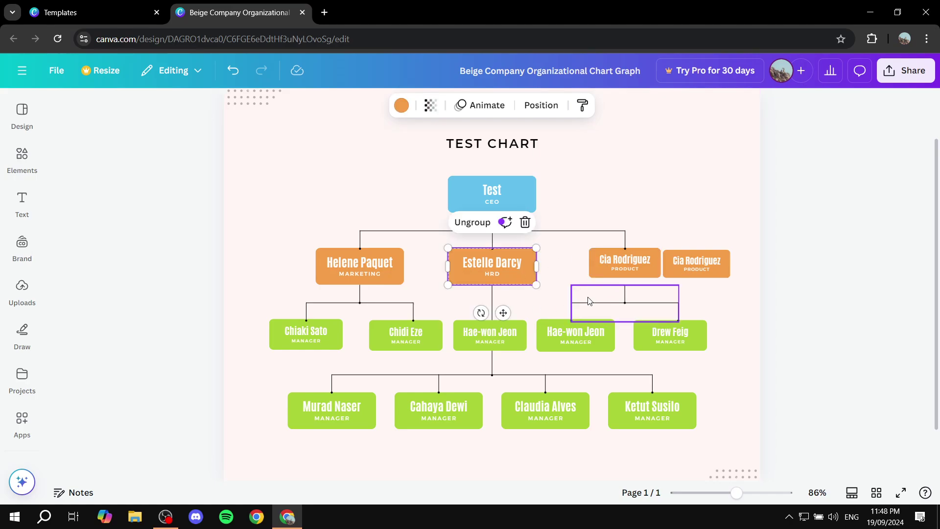
left_click(587, 303)
left_click(518, 234)
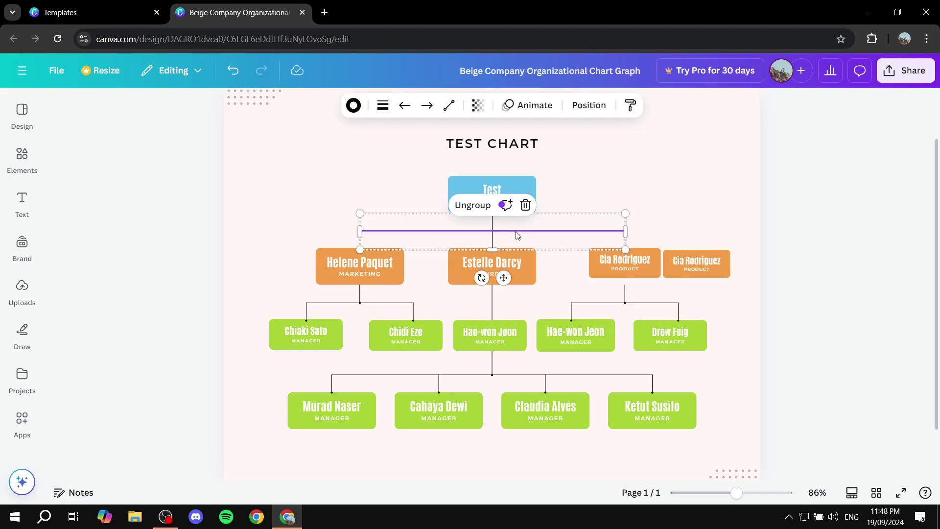
left_click(491, 307)
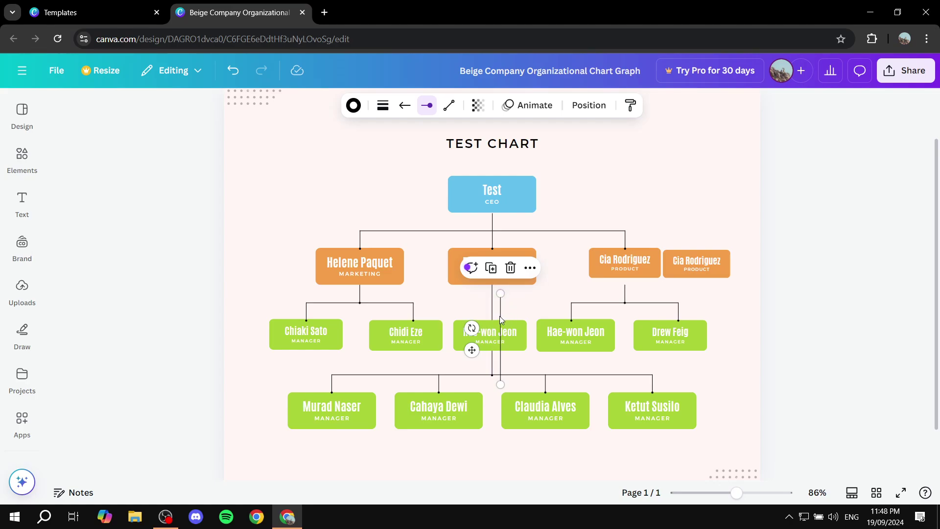
left_click_drag(492, 309, 556, 257)
left_click(799, 307)
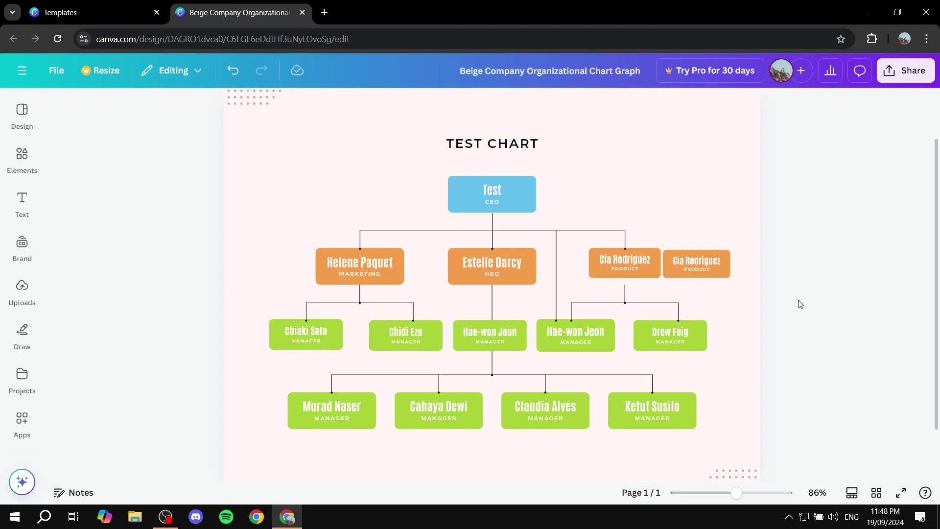